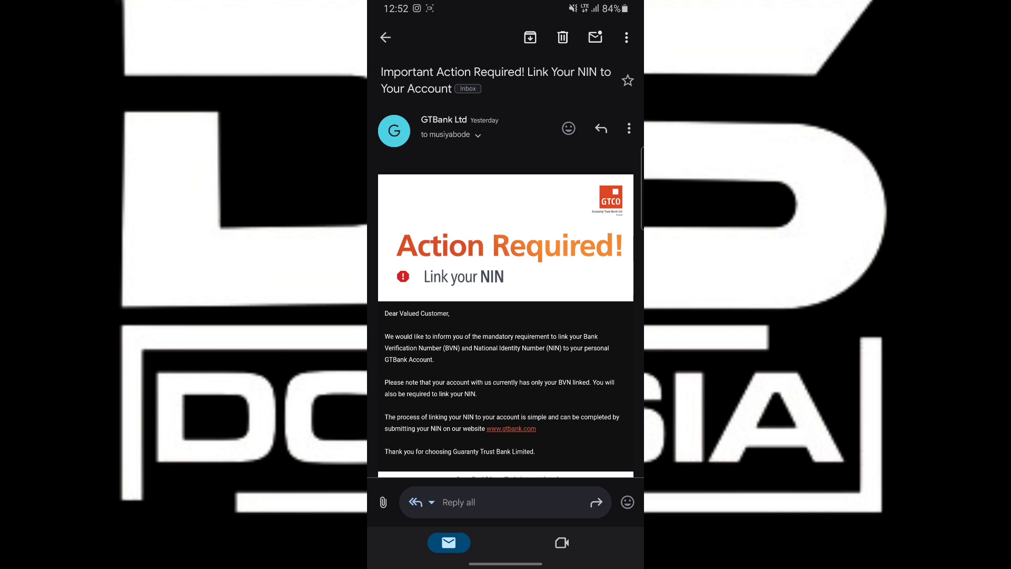
scroll(506, 316, "down", 2)
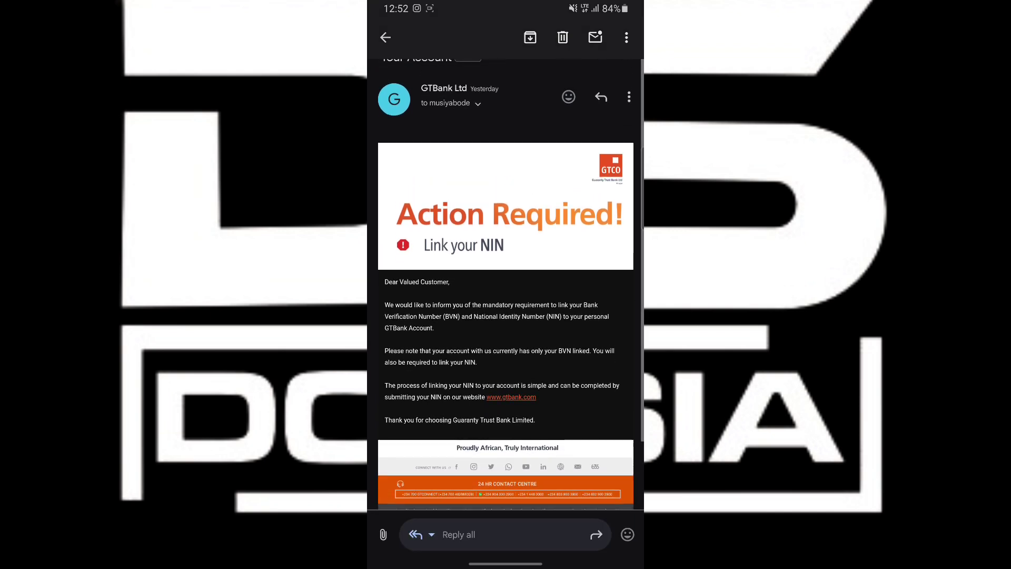
scroll(505, 316, "up", 1)
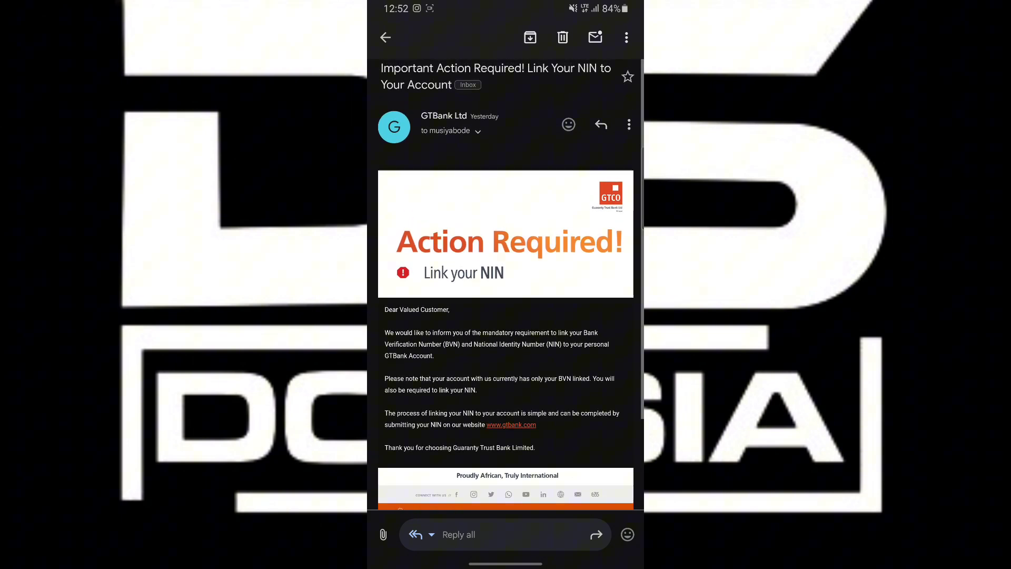
scroll(505, 316, "down", 1)
scroll(506, 284, "down", 1)
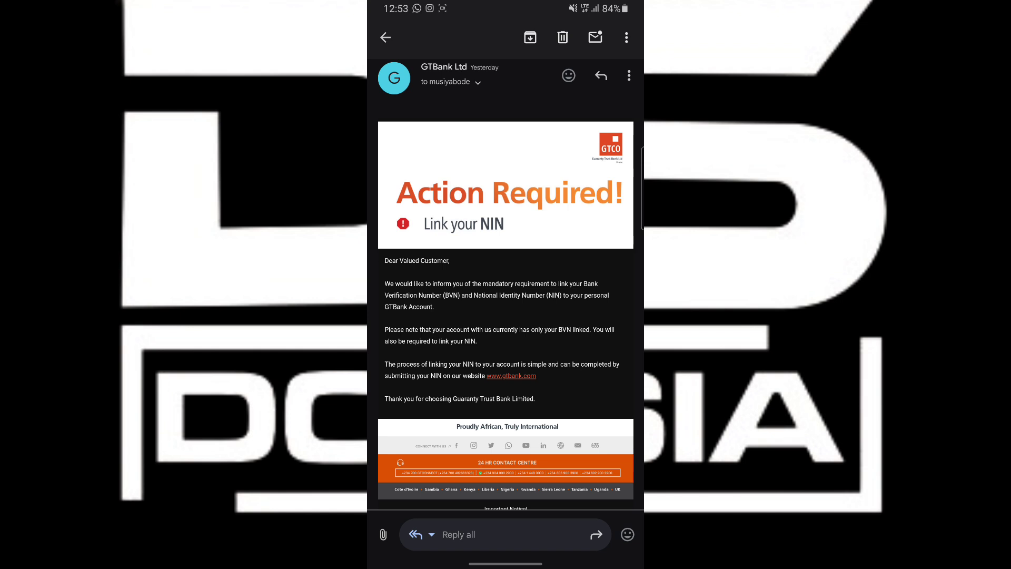
scroll(506, 316, "down", 3)
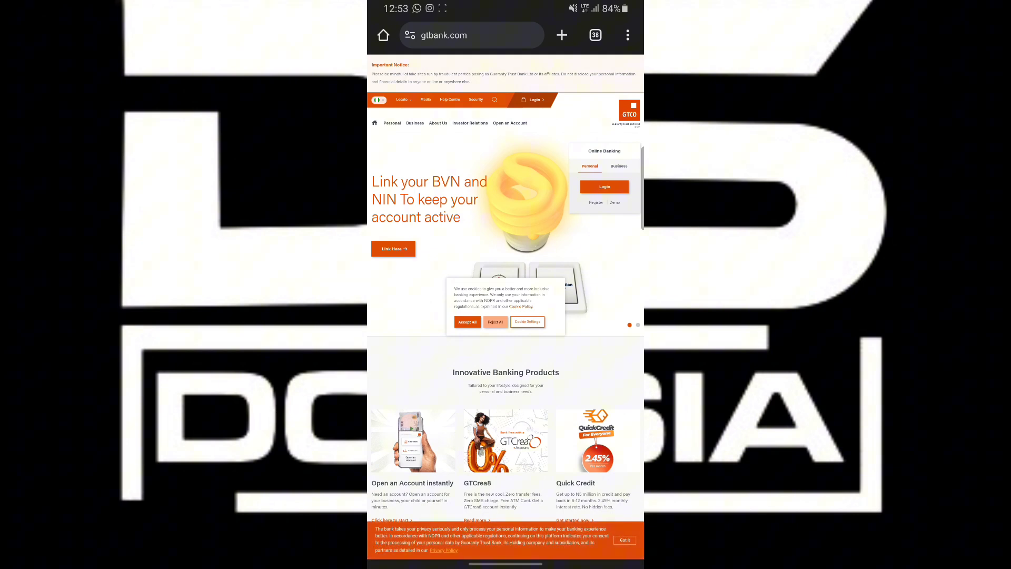
Step: Open personal Online Banking Login, pass the scam alert, and reach the login form
left_click(605, 187)
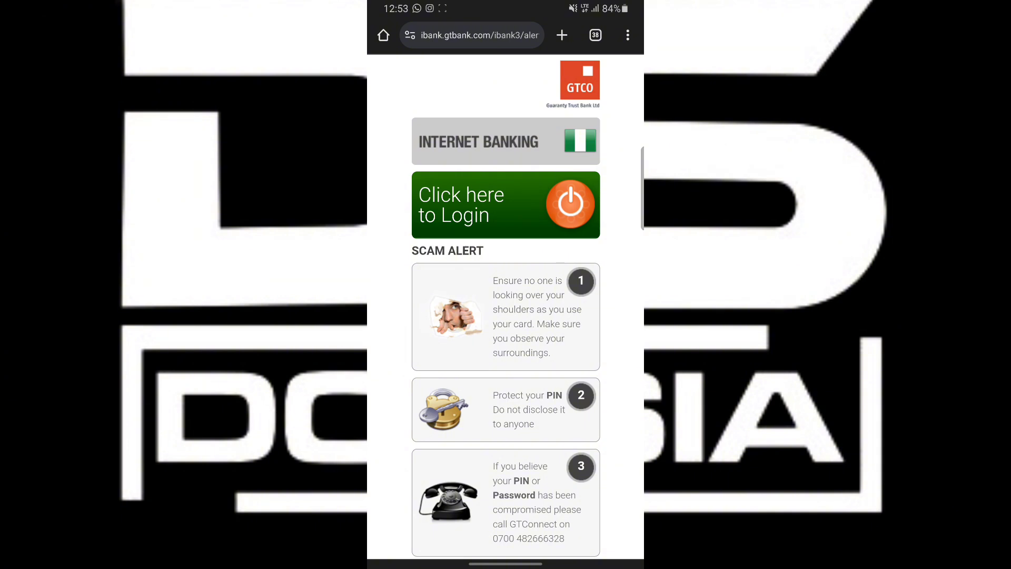
left_click(506, 204)
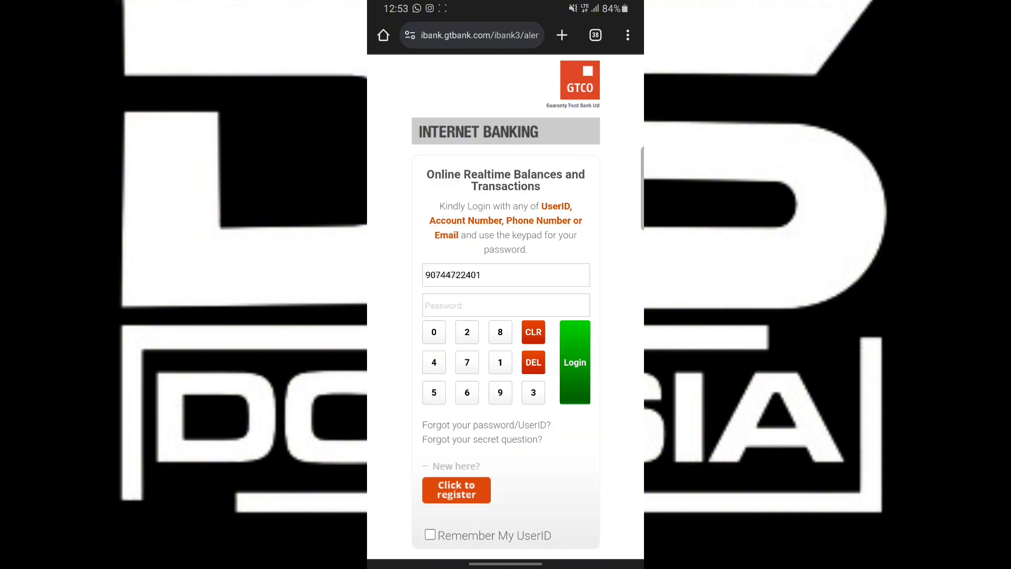
scroll(506, 288, "down", 3)
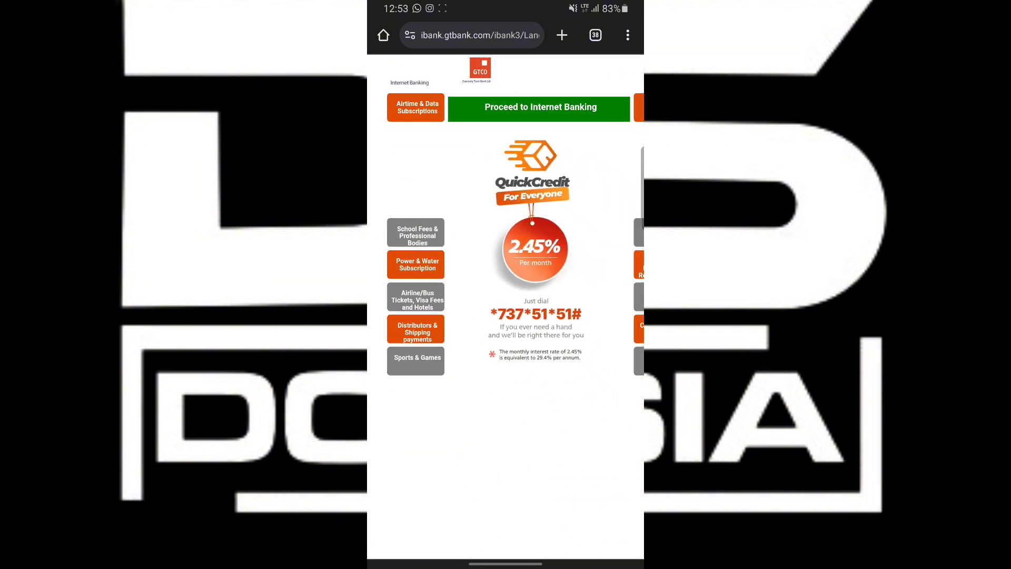
Step: Proceed into the internet banking dashboard and scroll through it
left_click(539, 107)
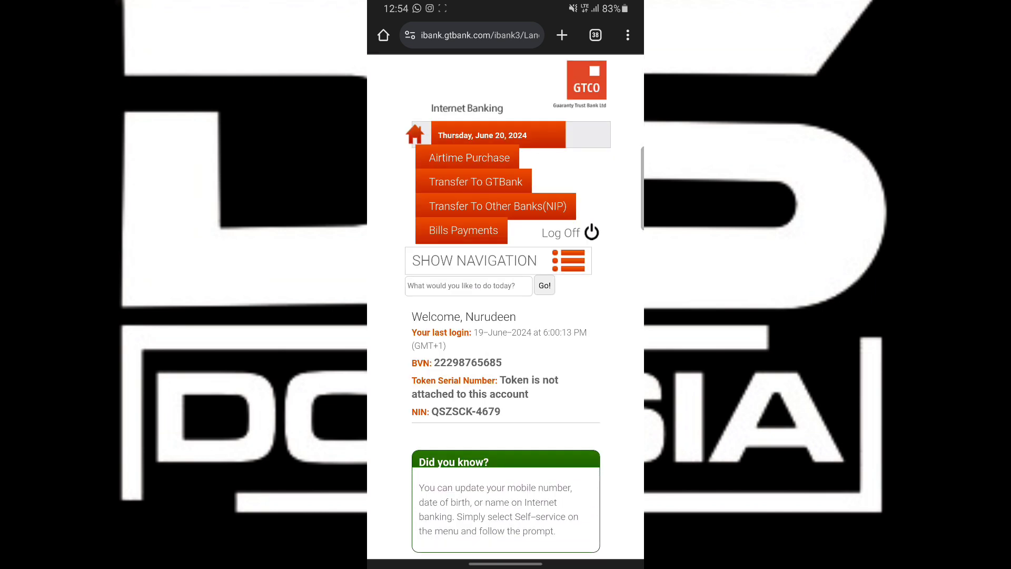
scroll(505, 317, "down", 2)
scroll(506, 315, "up", 2)
scroll(505, 316, "down", 1)
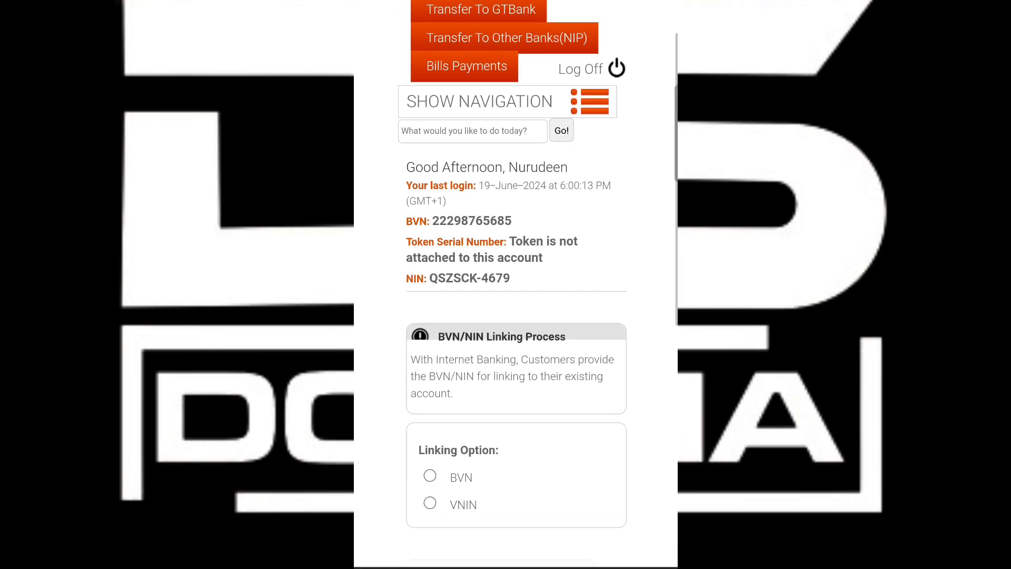
Step: Select the VNIN radio button under Linking Option on the BVN/NIN Linker form
scroll(516, 284, "down", 2)
scroll(516, 284, "down", 1)
scroll(516, 284, "down", 2)
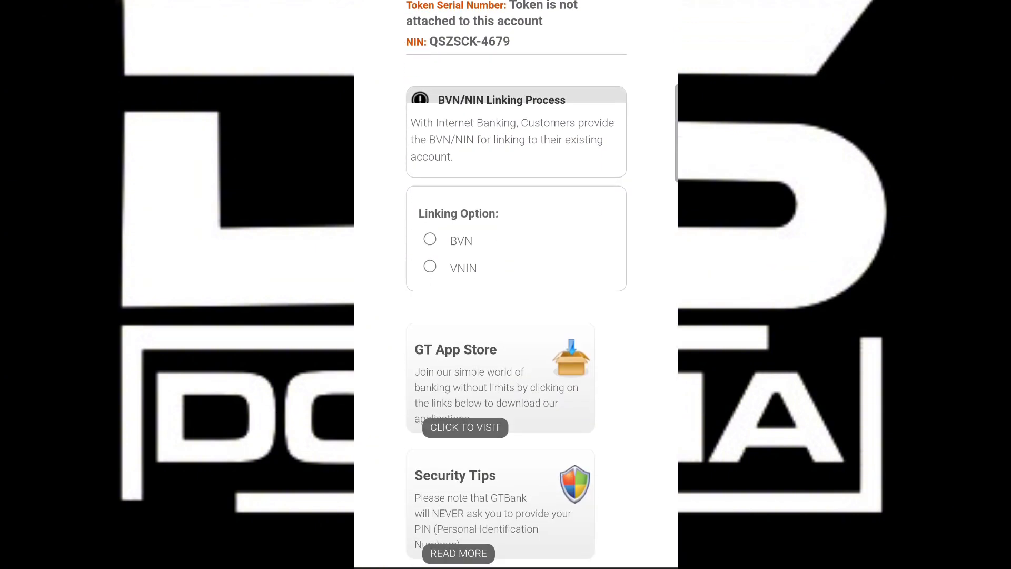
left_click(429, 267)
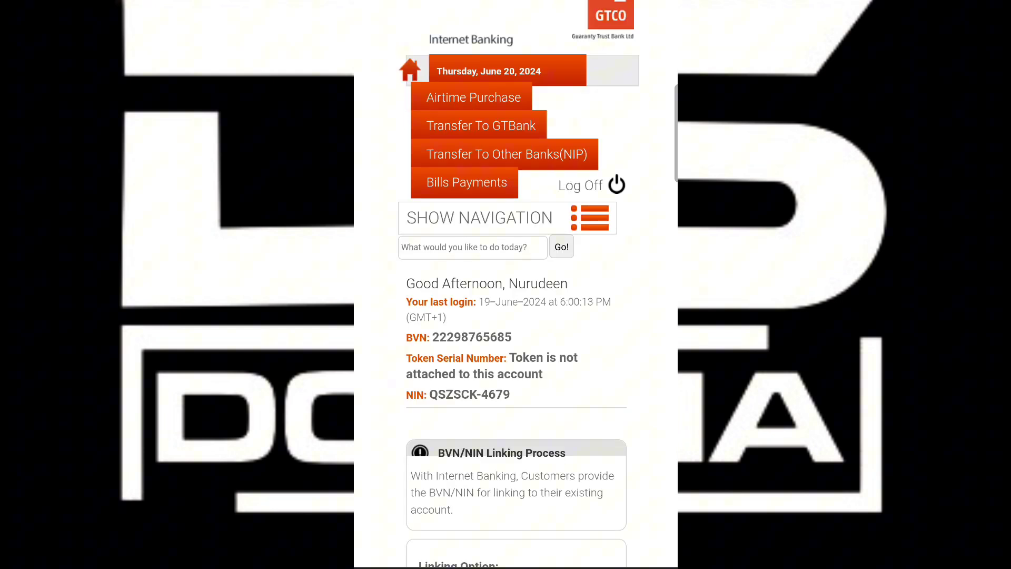
scroll(516, 284, "down", 2)
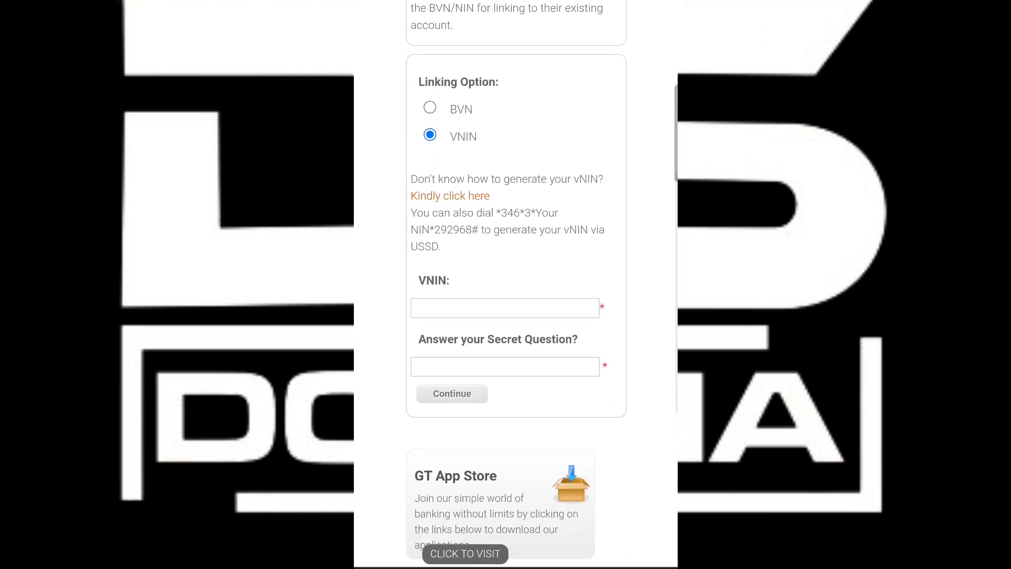